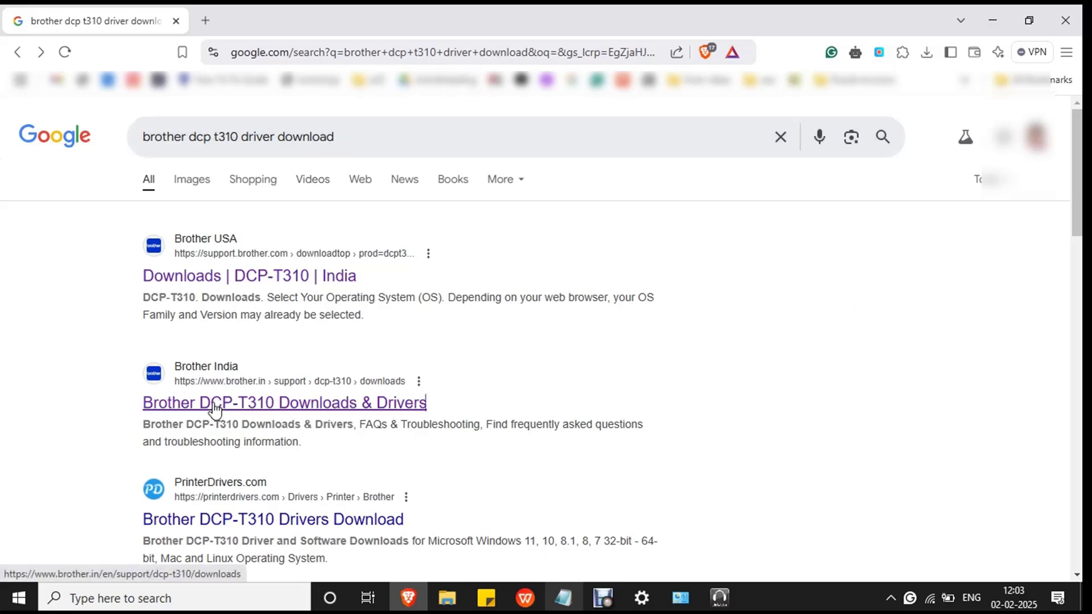
Open the Brother India DCP-T310 Downloads & Drivers link in a new Brave tab and view it
{"action": "right_click", "coordinate": [213, 407]}
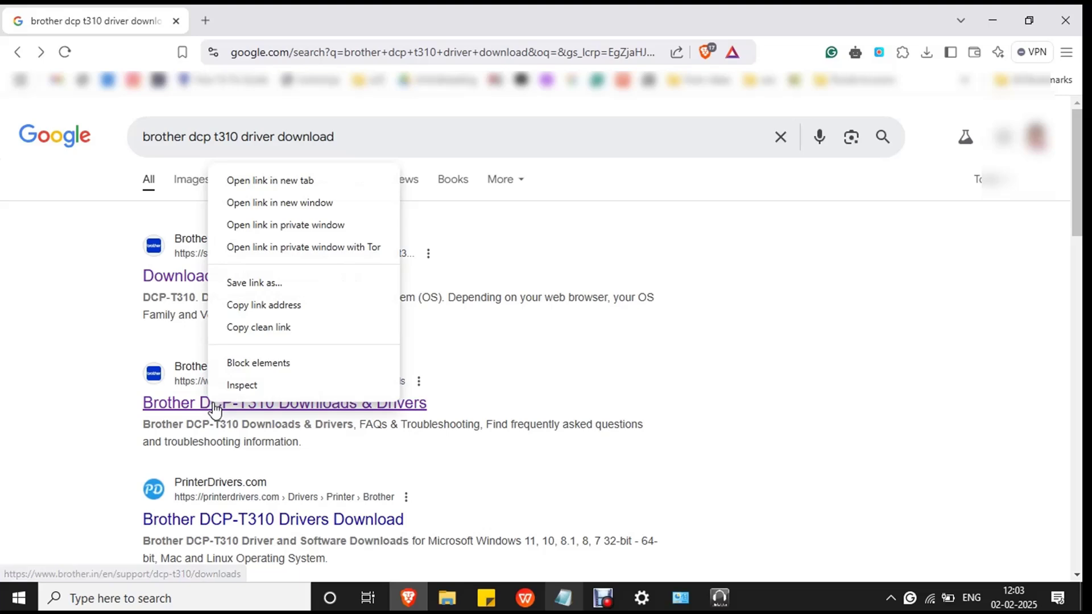
{"action": "left_click", "coordinate": [308, 182]}
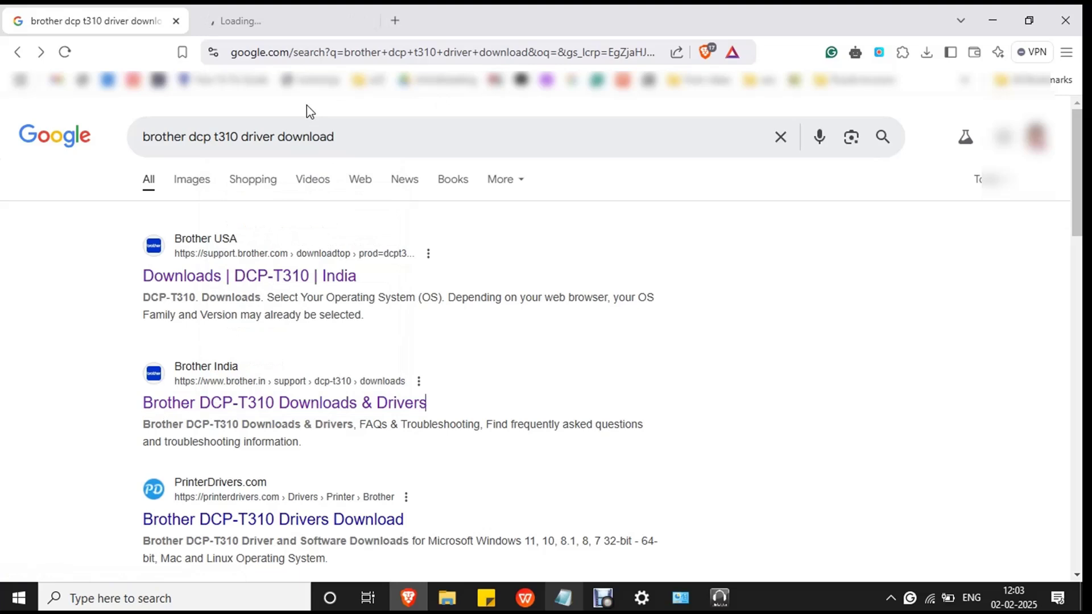
{"action": "left_click", "coordinate": [282, 23]}
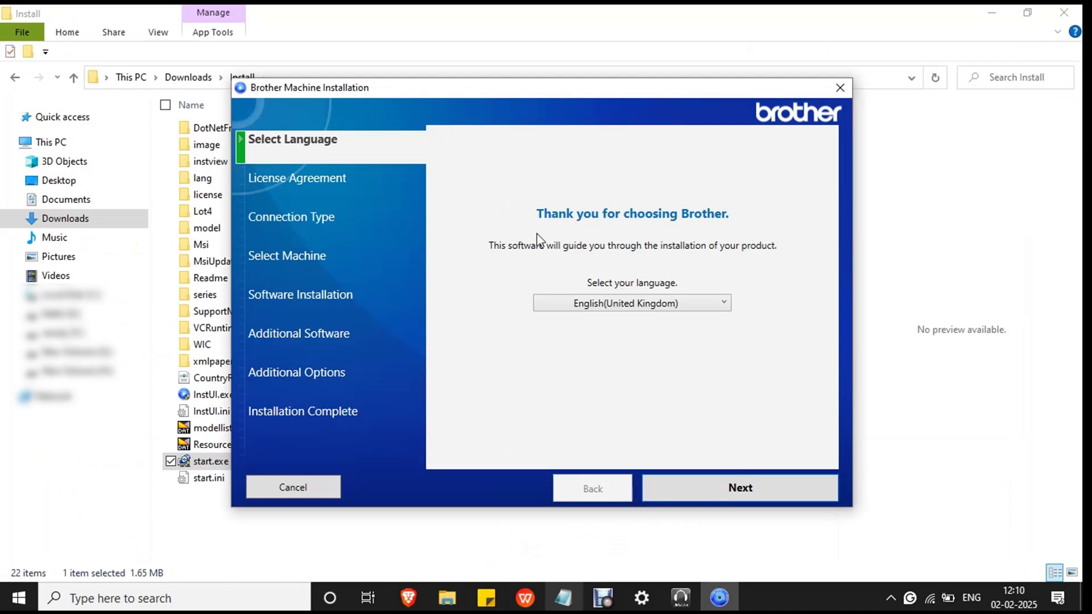
Keep English (United Kingdom) as installer language and accept the licence agreement
{"action": "left_click", "coordinate": [718, 304]}
{"action": "left_click", "coordinate": [675, 319]}
{"action": "left_click", "coordinate": [740, 490]}
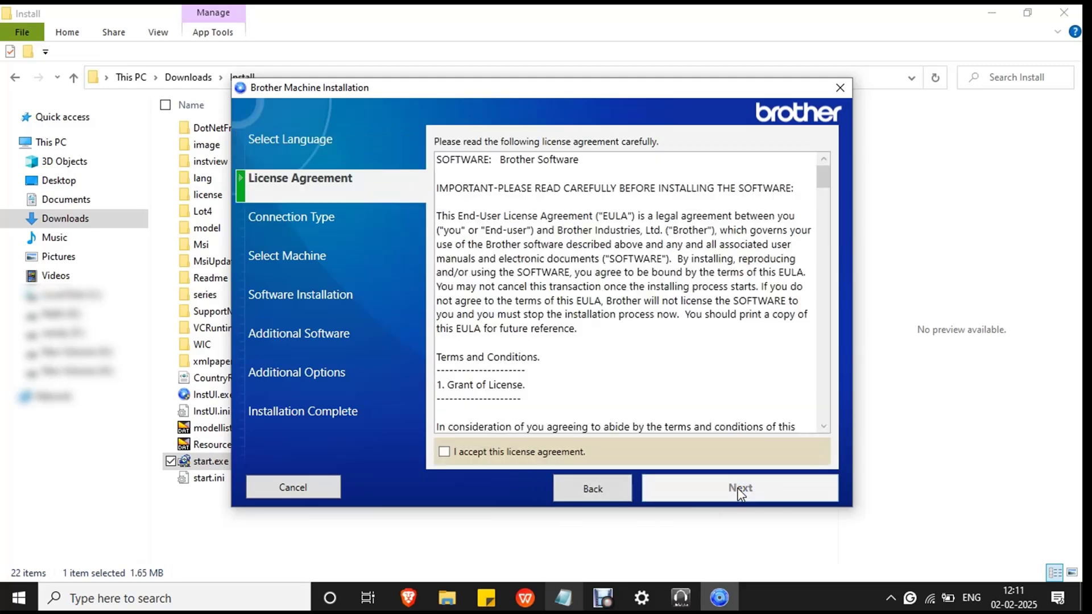
{"action": "left_click", "coordinate": [445, 452]}
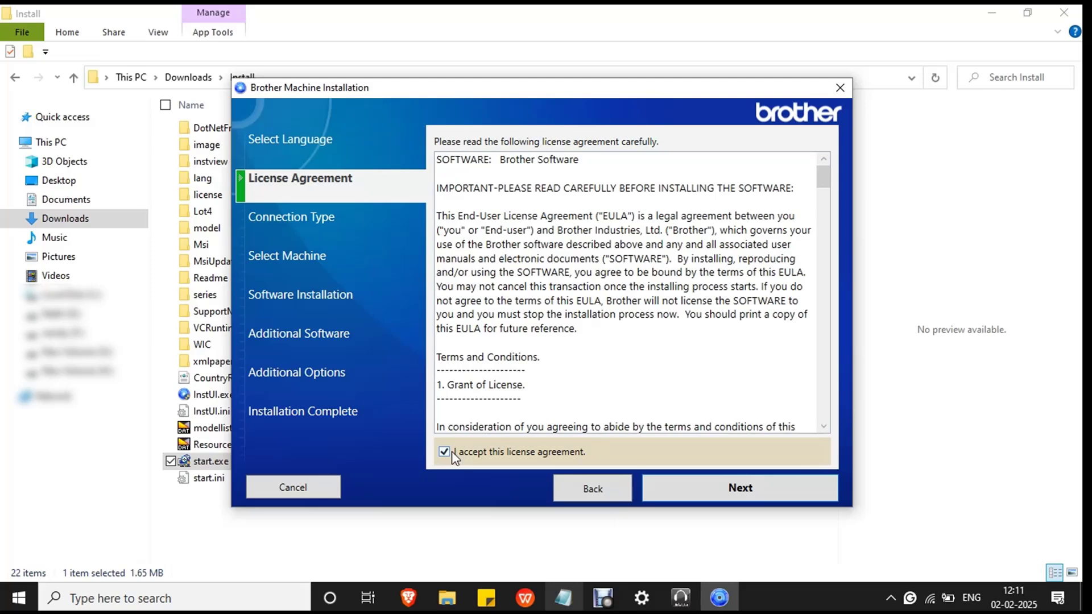
{"action": "left_click", "coordinate": [743, 497]}
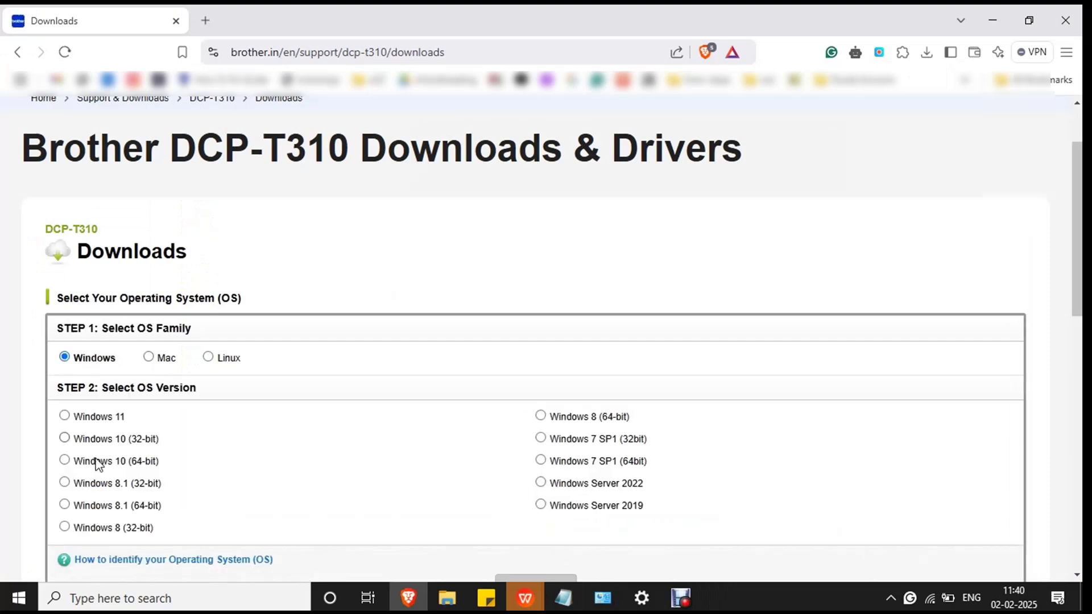
Select Windows 10 (64-bit) and download the Full Driver & Software Package
{"action": "left_click", "coordinate": [66, 462]}
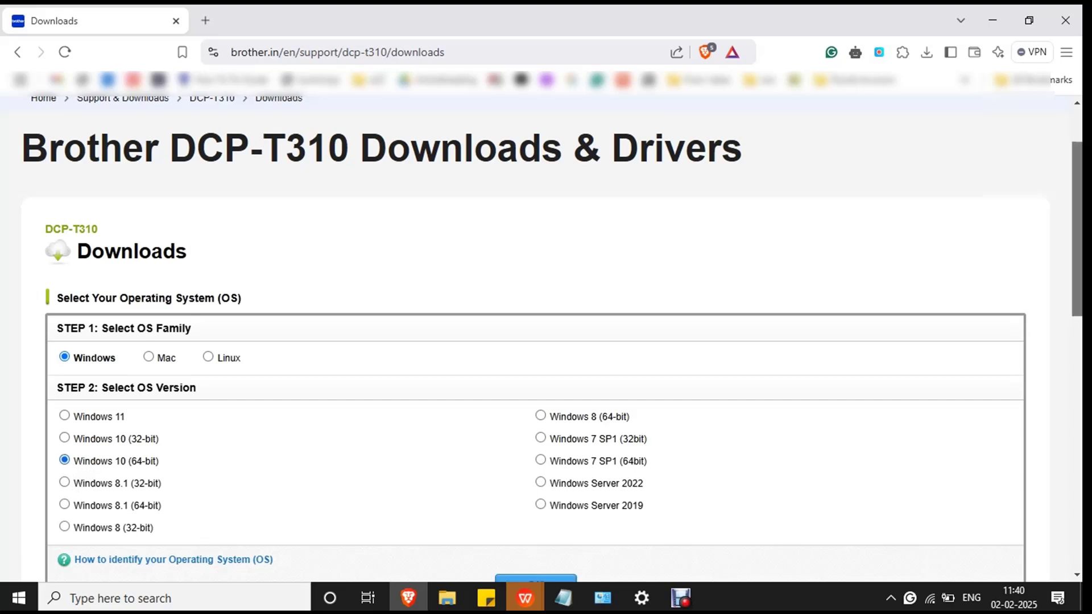
{"action": "scroll", "coordinate": [546, 335], "scroll_direction": "down", "scroll_amount": 4}
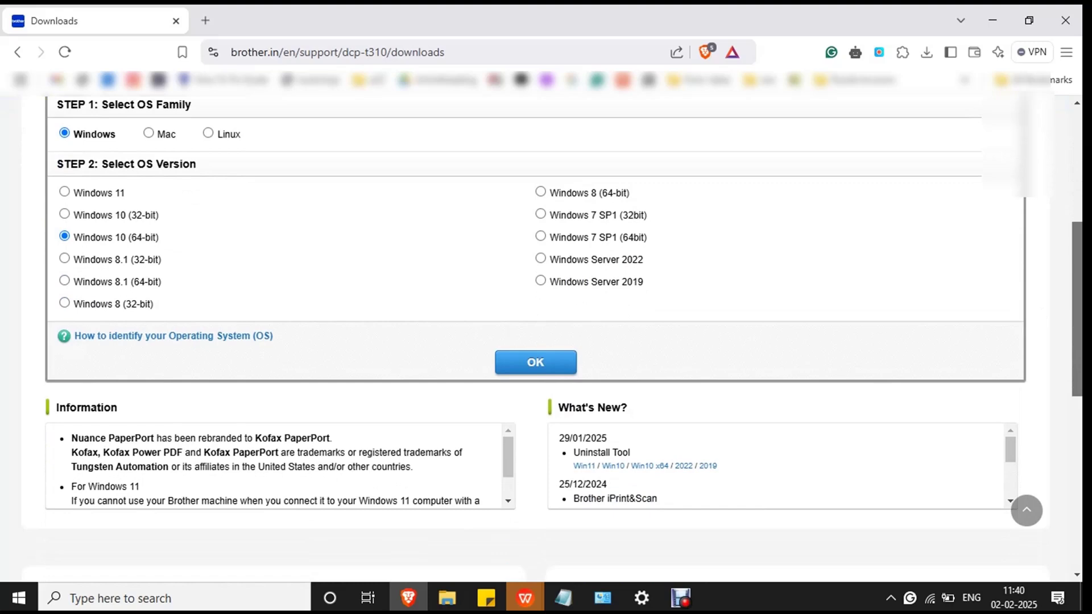
{"action": "left_click", "coordinate": [523, 366]}
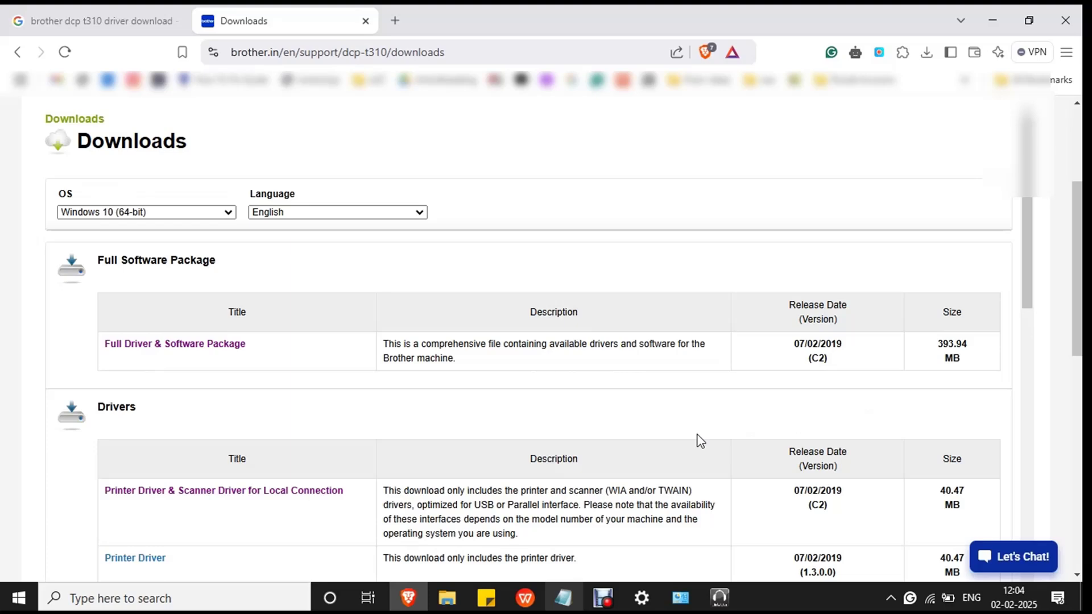
{"action": "scroll", "coordinate": [179, 265], "scroll_direction": "down", "scroll_amount": 2}
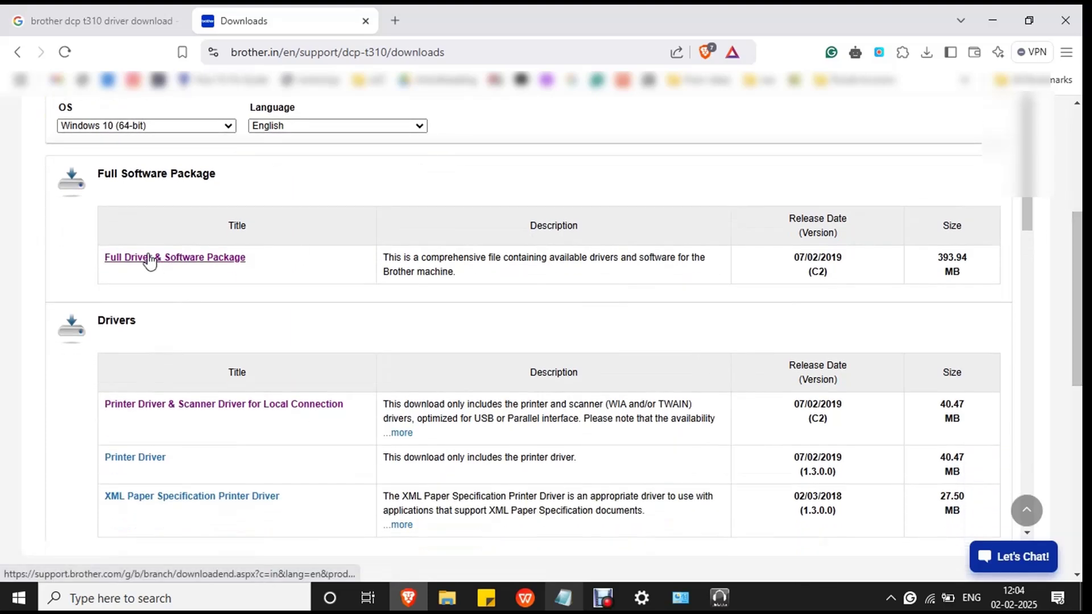
{"action": "left_click", "coordinate": [147, 260]}
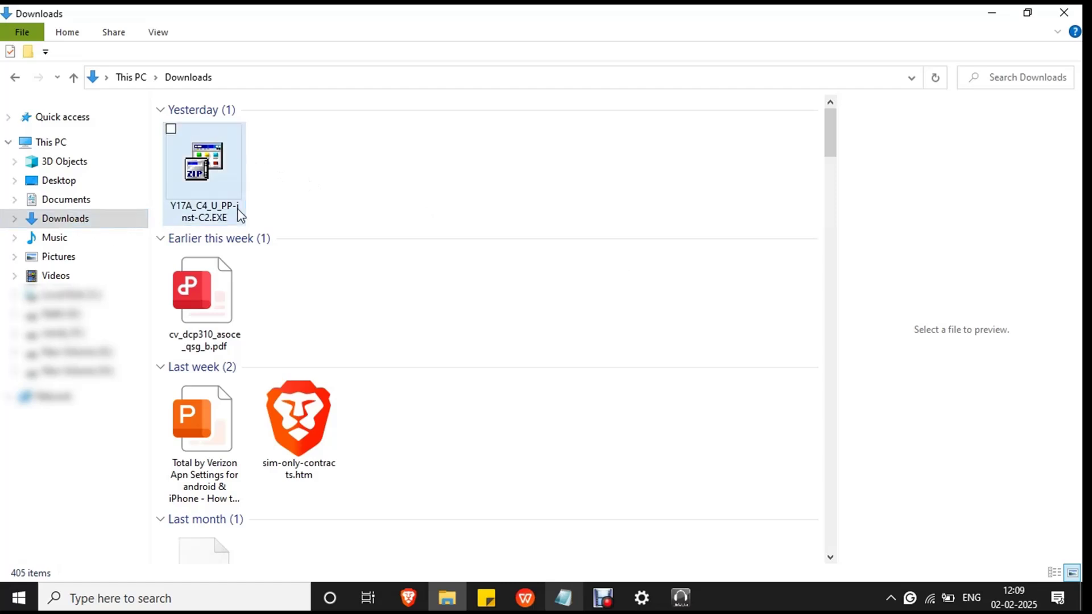
Select the downloaded Y17A_C4_U_PP-inst-C2.EXE package in Downloads to extract it
{"action": "left_click", "coordinate": [204, 159]}
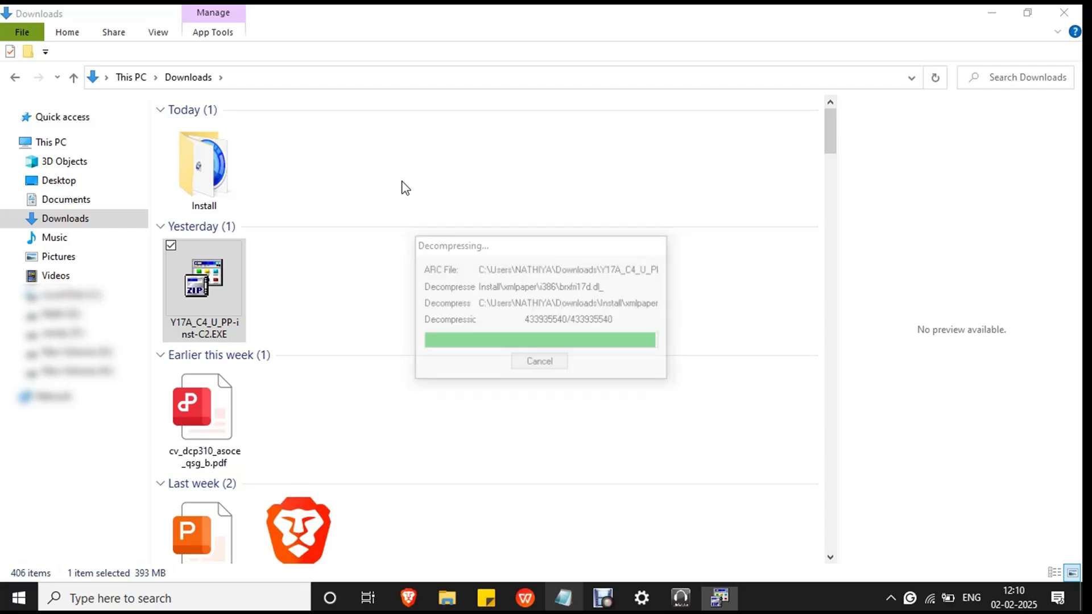
Open the Install folder and run start.exe as administrator
{"action": "left_click", "coordinate": [214, 177]}
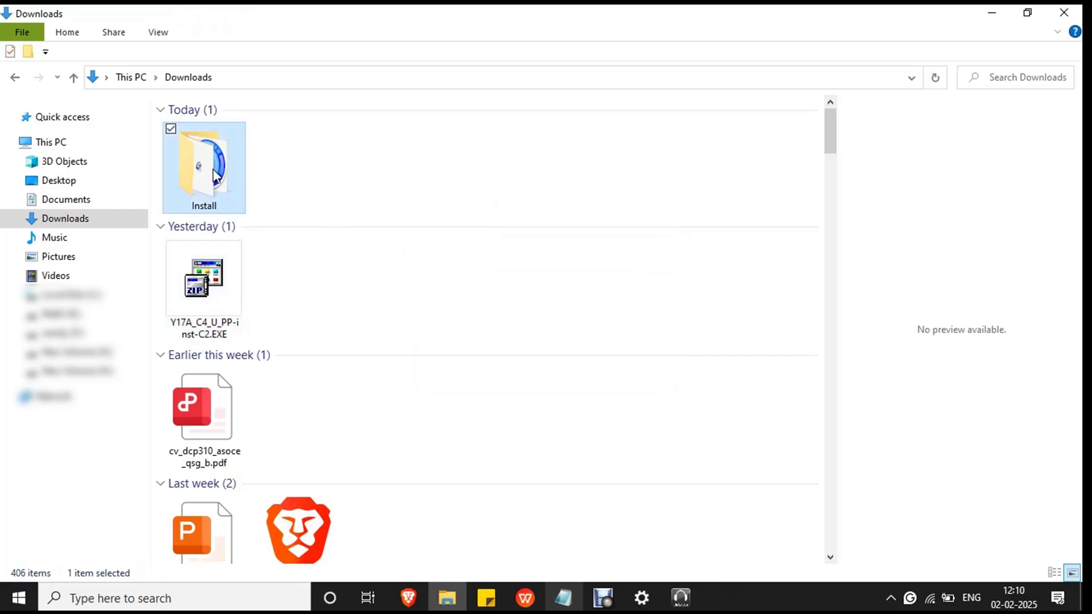
{"action": "double_click", "coordinate": [213, 177]}
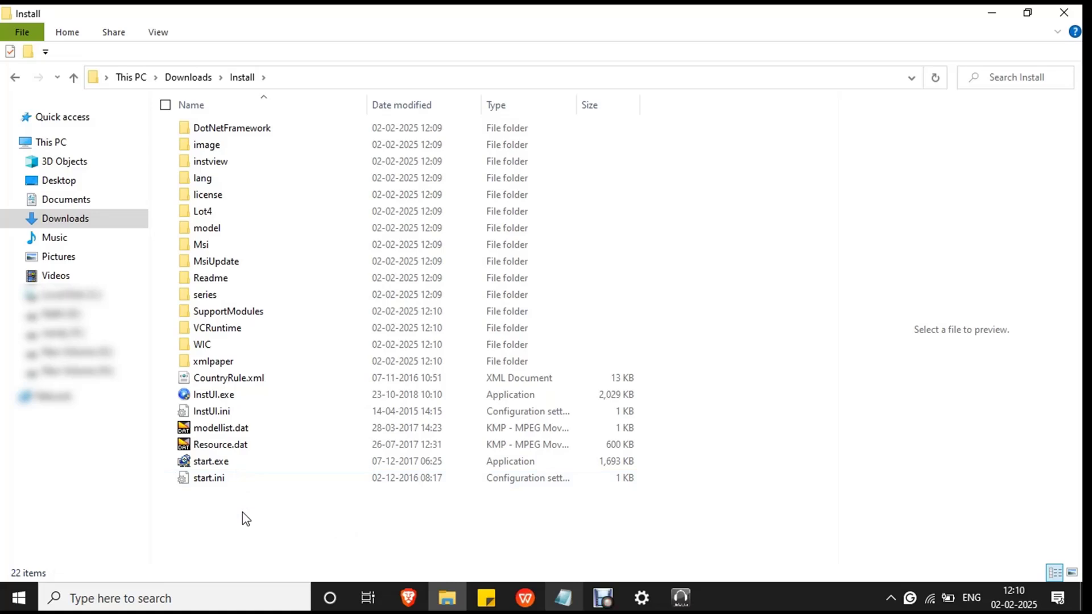
{"action": "left_click", "coordinate": [230, 463]}
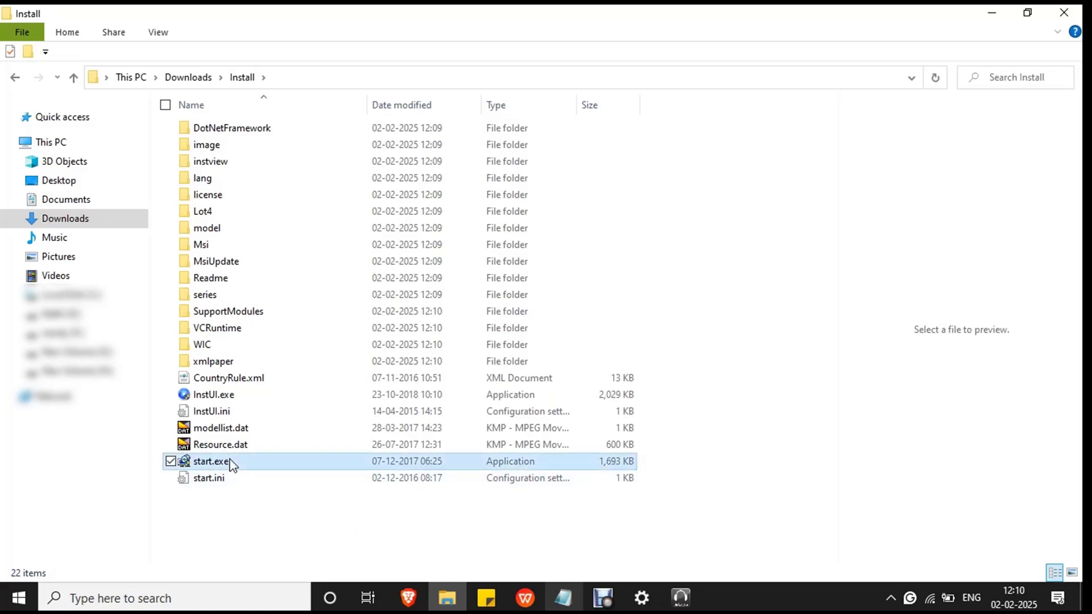
{"action": "right_click", "coordinate": [231, 463]}
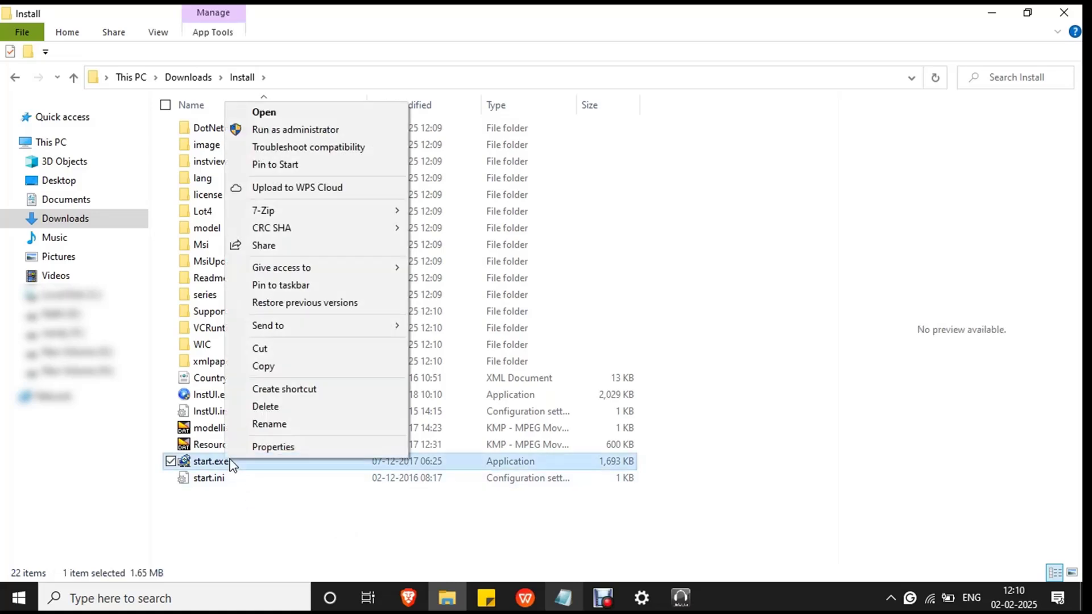
{"action": "left_click", "coordinate": [333, 131]}
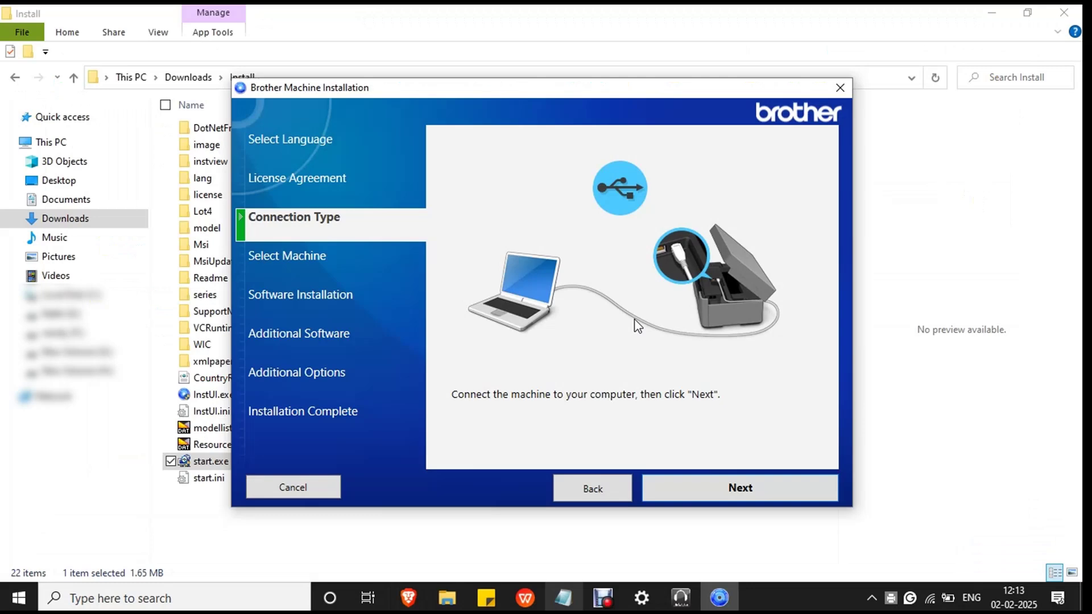
Refresh the machine list and pick the DCP-T310 on USB001 over Local (USB)
{"action": "left_click", "coordinate": [740, 493]}
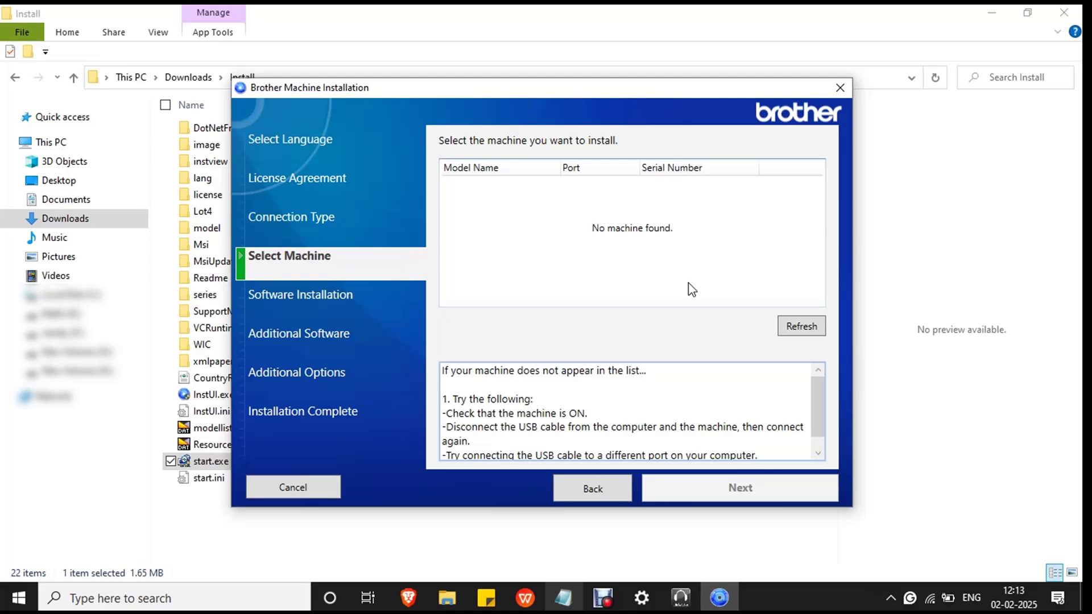
{"action": "left_click", "coordinate": [807, 327]}
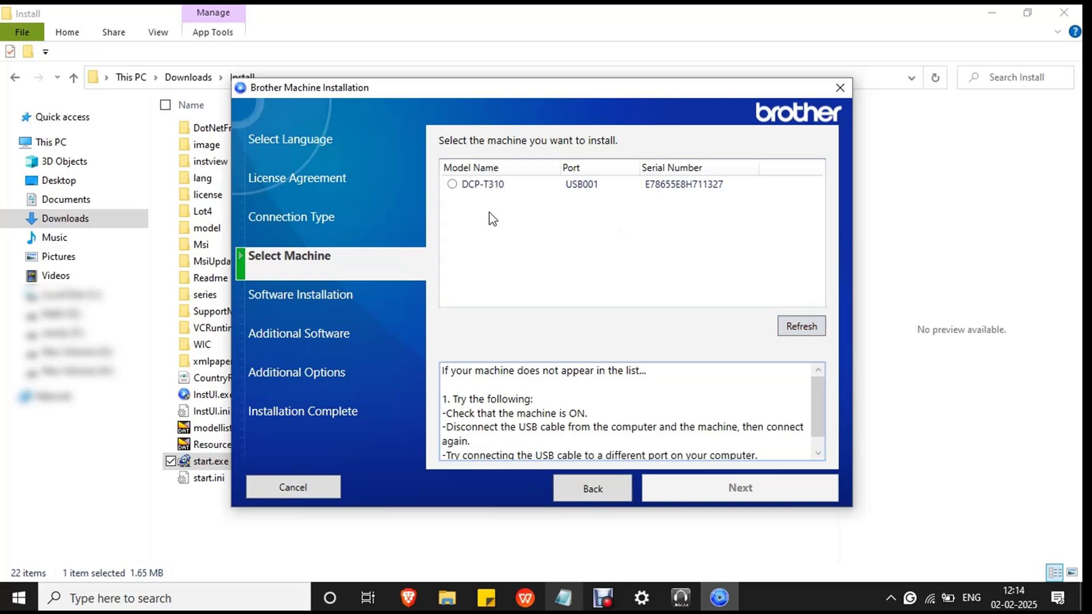
{"action": "left_click", "coordinate": [454, 186]}
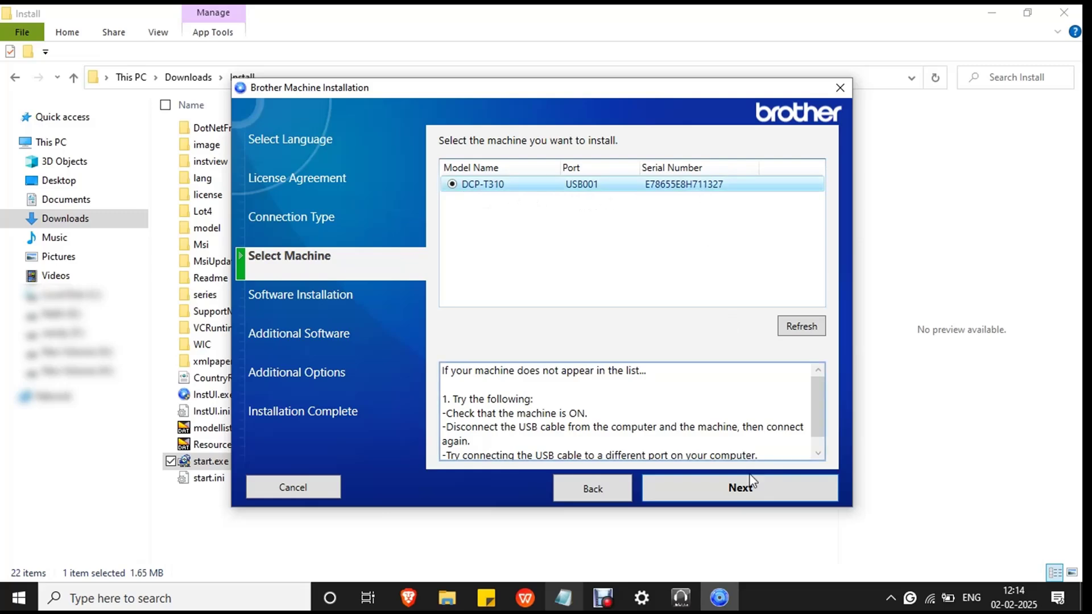
{"action": "left_click", "coordinate": [754, 490]}
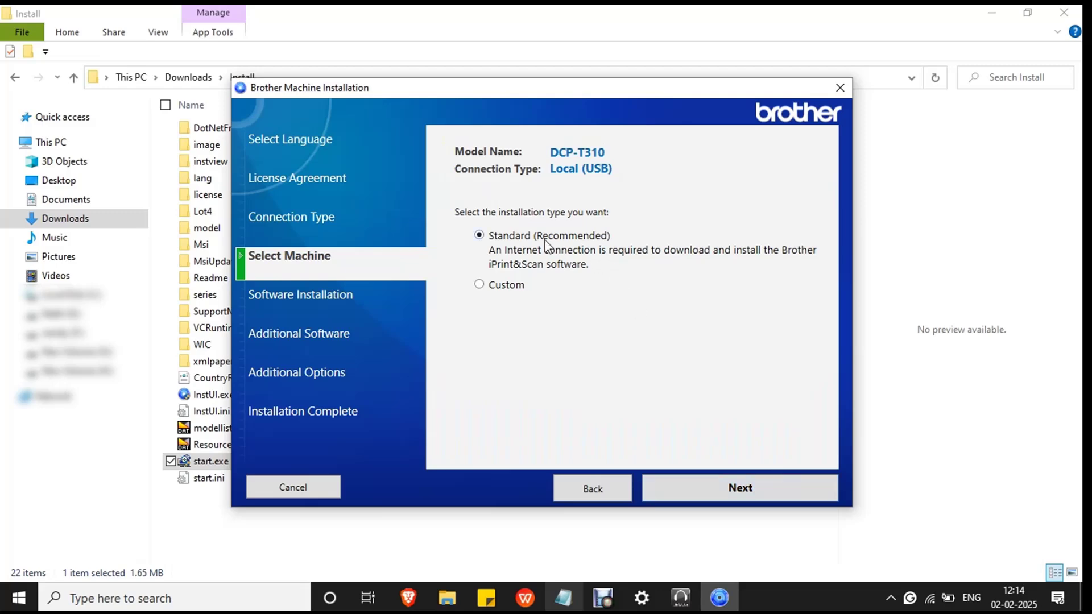
Run the Standard install, postpone iPrint&Scan, skip PaperPort, and finish the installer
{"action": "left_click", "coordinate": [731, 485]}
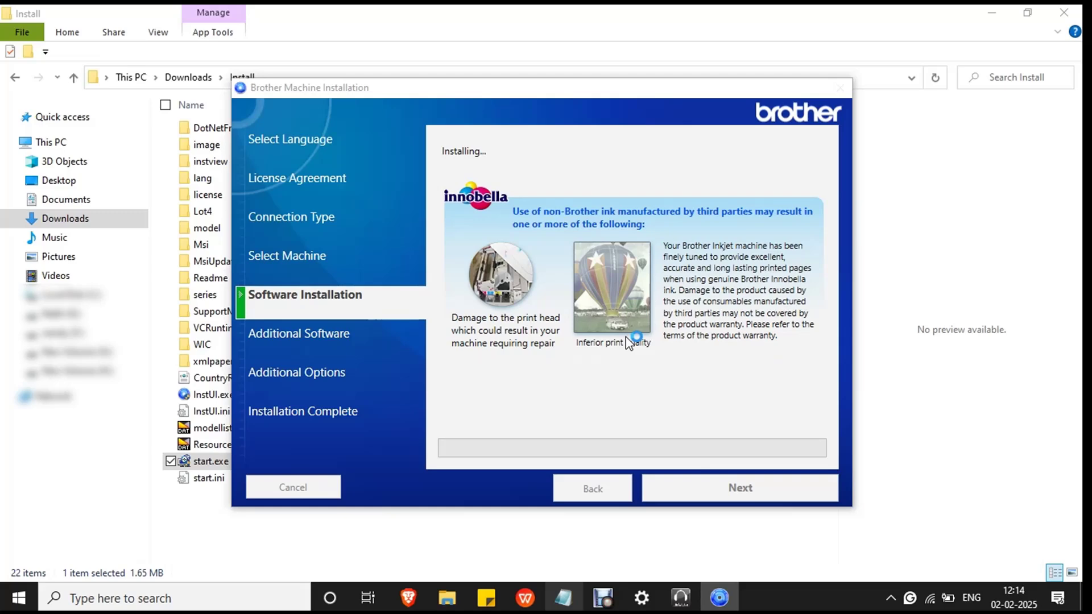
{"action": "left_click", "coordinate": [673, 375]}
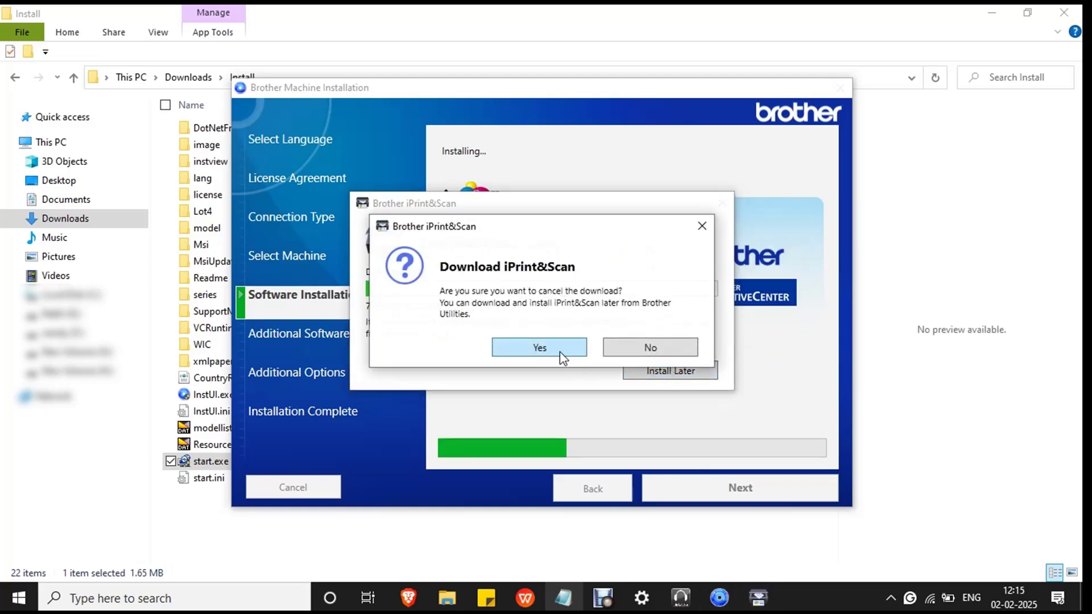
{"action": "left_click", "coordinate": [560, 354]}
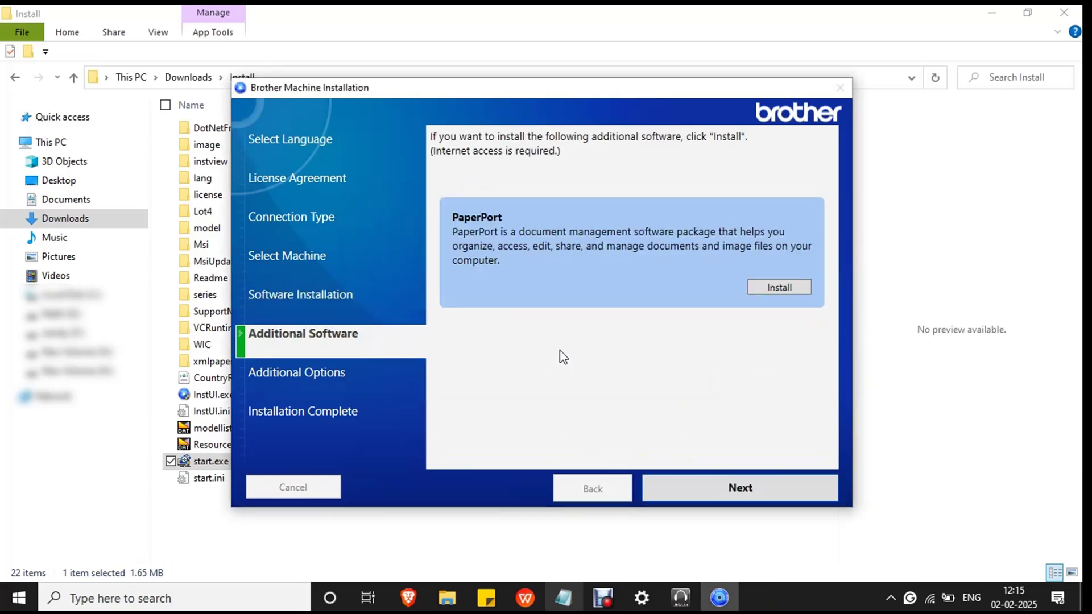
{"action": "left_click", "coordinate": [736, 496]}
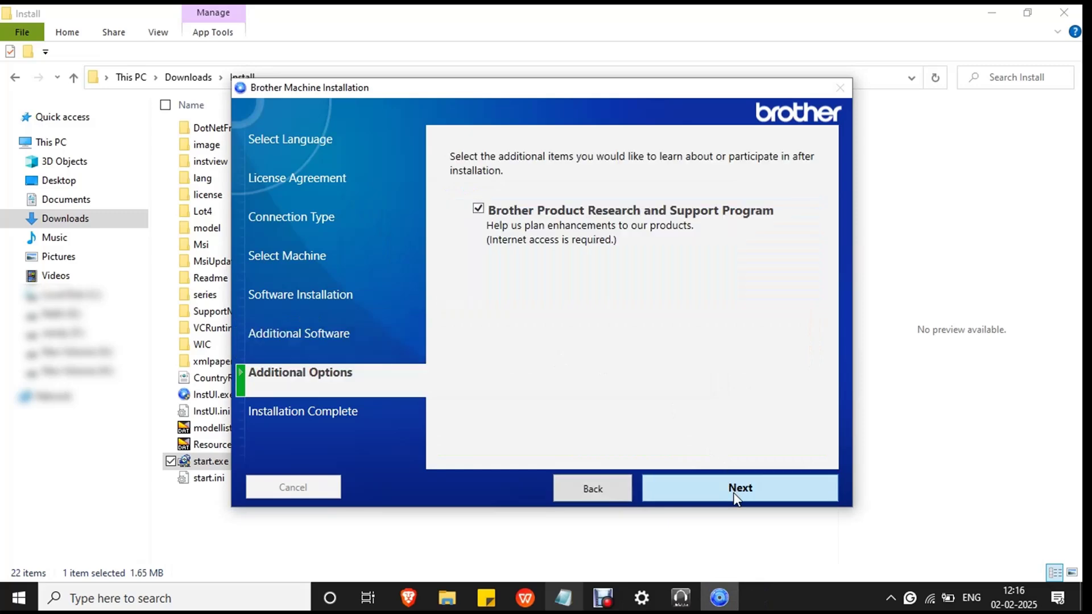
{"action": "left_click", "coordinate": [737, 500]}
{"action": "left_click", "coordinate": [737, 500]}
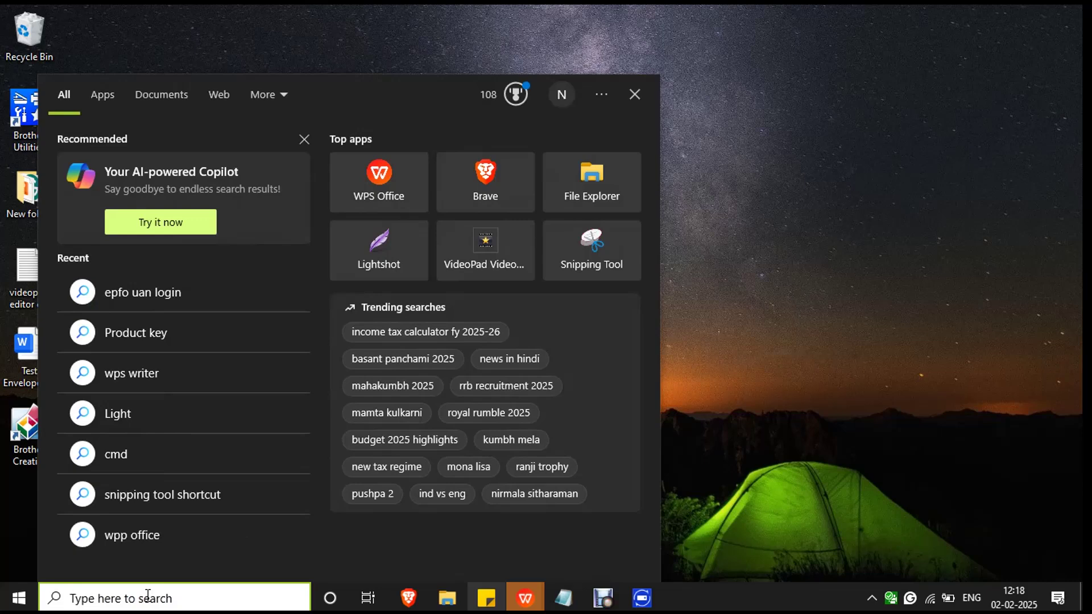
Search 'printer' and open Printers & scanners to see the Brother DCP-T310 Printer listed
{"action": "type", "text": "printer"}
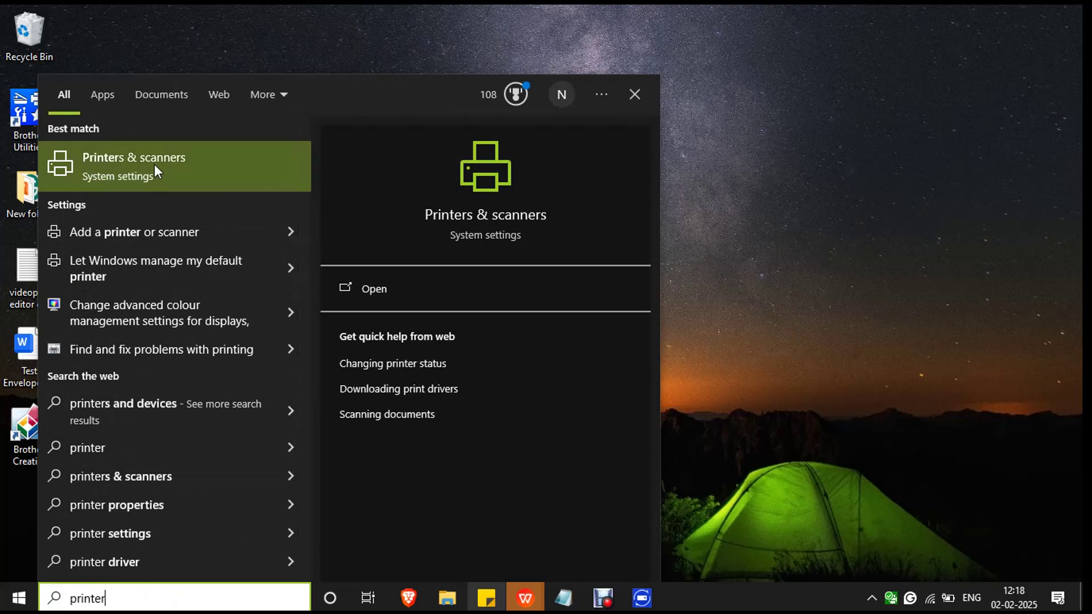
{"action": "left_click", "coordinate": [155, 166]}
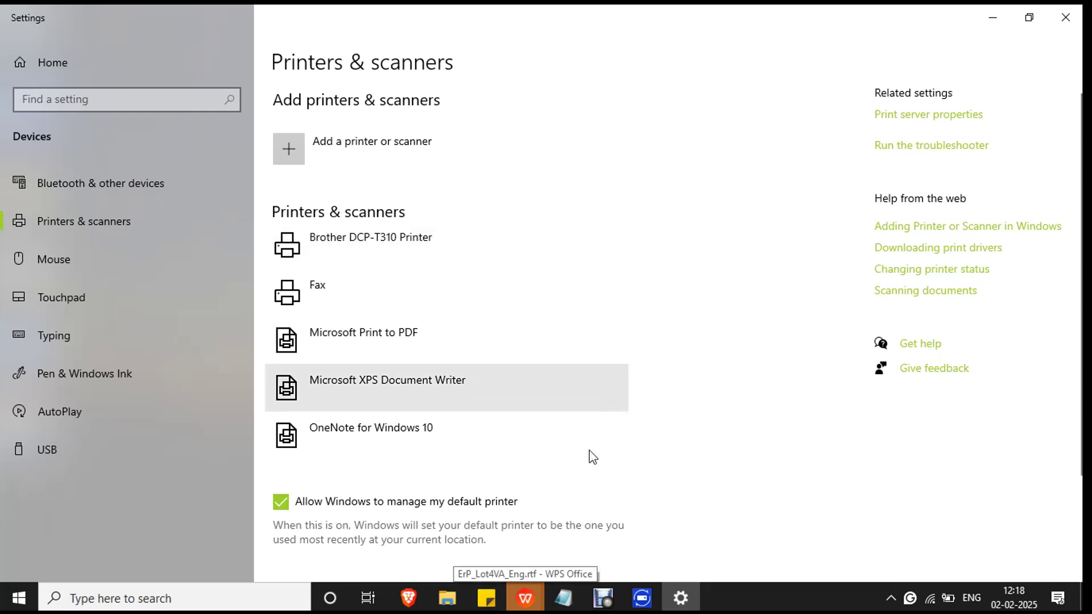
Print the blank WPS Document1 on the Brother DCP-T310 Printer
{"action": "left_click", "coordinate": [532, 604]}
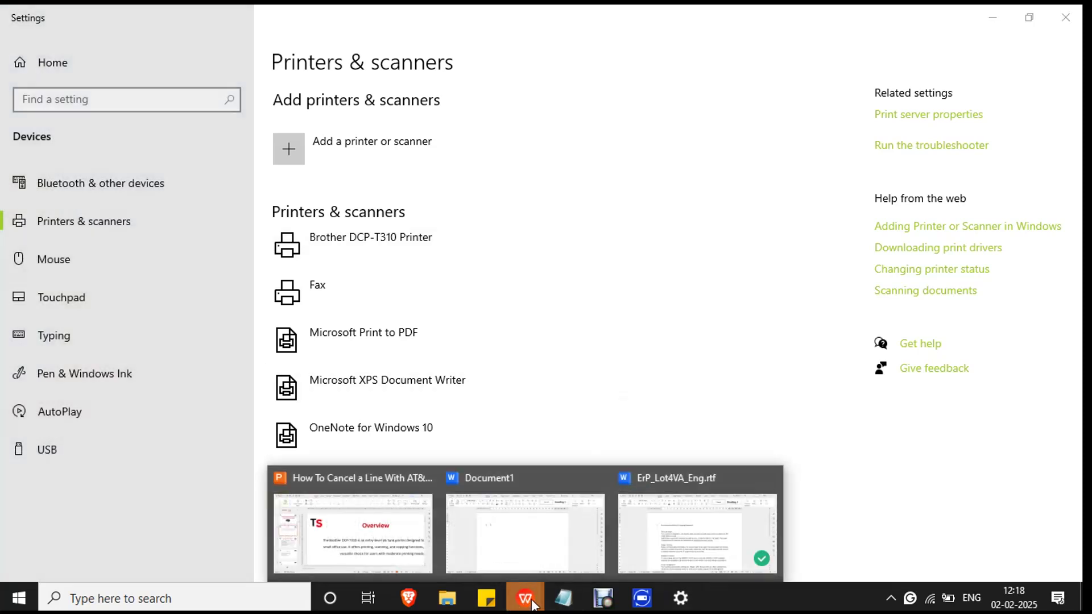
{"action": "left_click", "coordinate": [519, 536]}
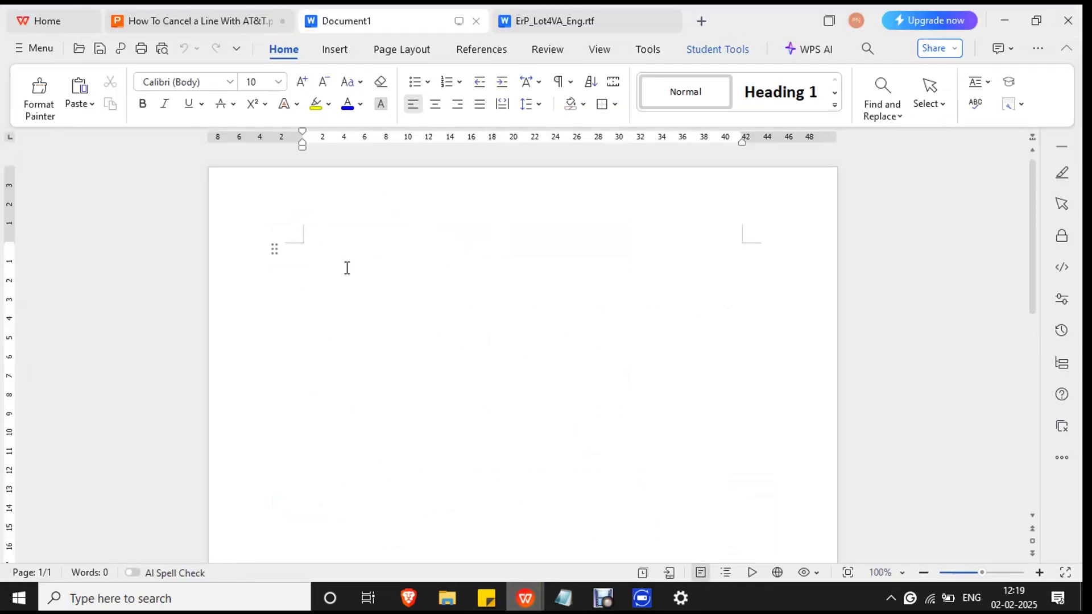
{"action": "key", "text": "ctrl+p"}
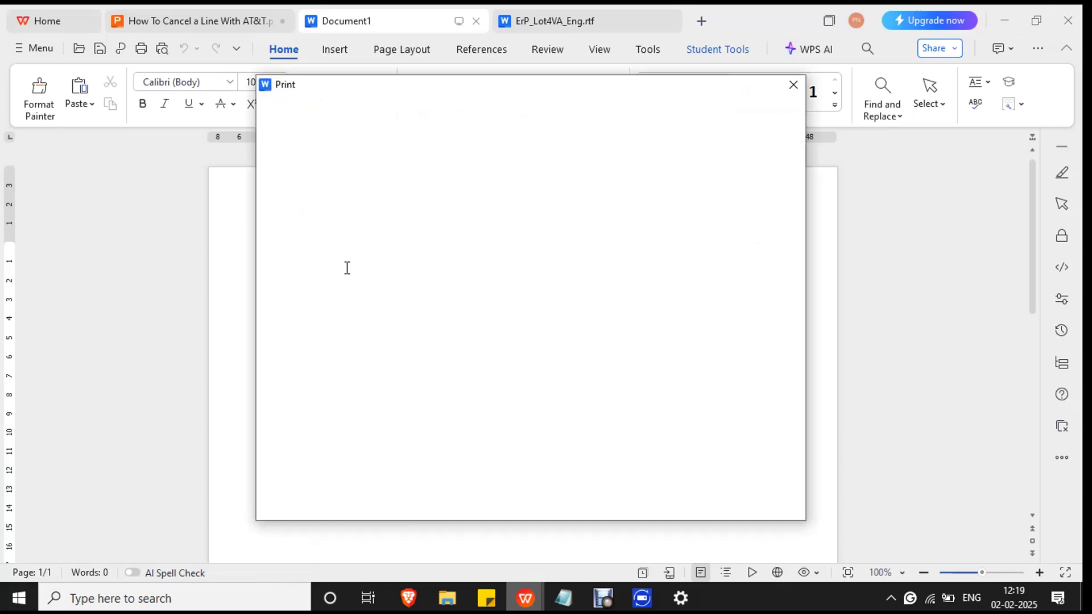
{"action": "left_click", "coordinate": [560, 141]}
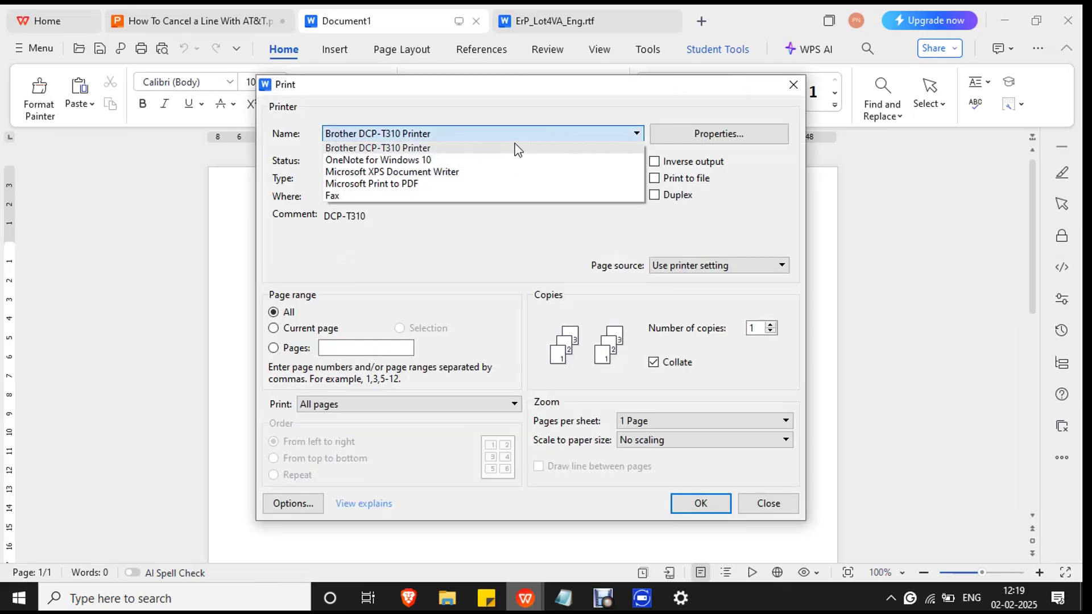
{"action": "left_click", "coordinate": [517, 148]}
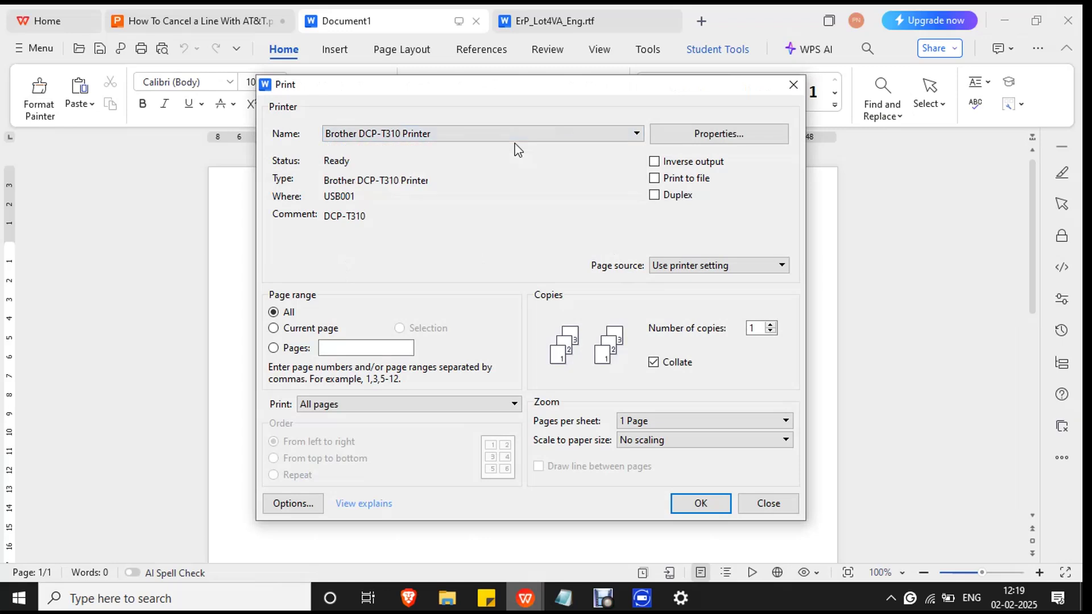
{"action": "left_click", "coordinate": [700, 504]}
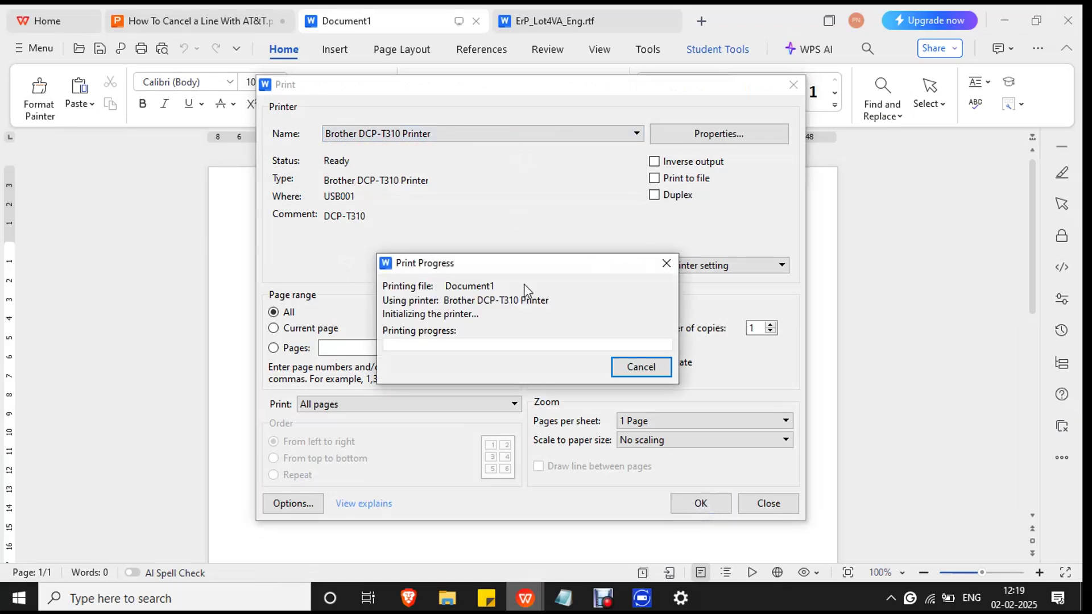